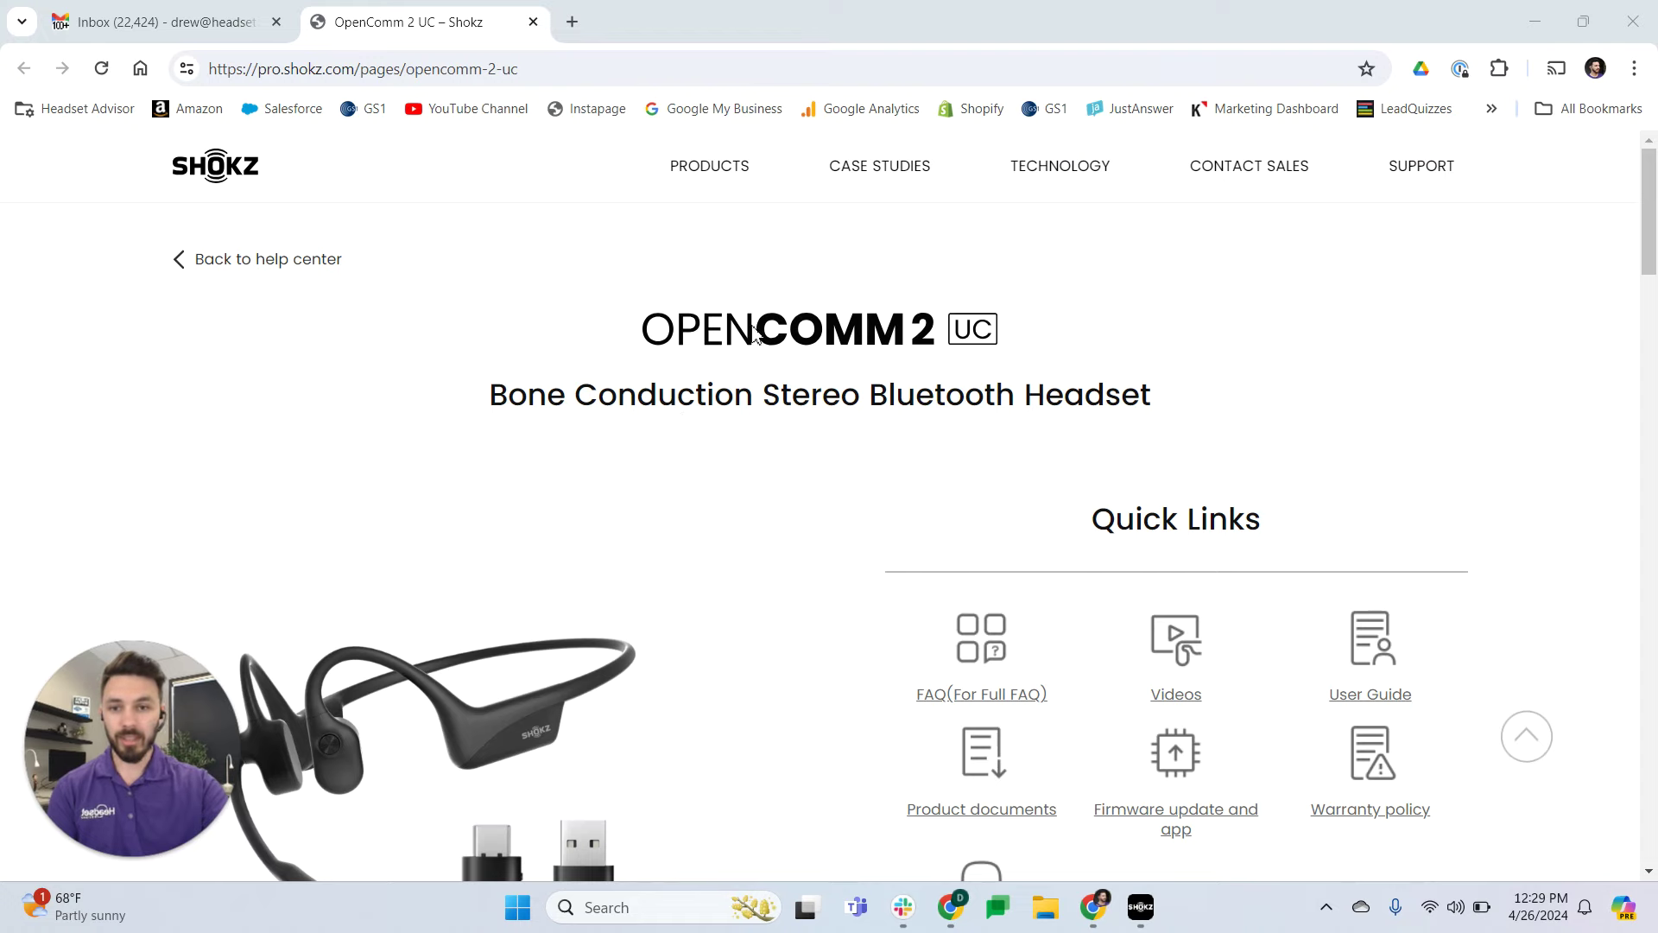
# Step: Jump to the 'Firmware update and app' section of the Shokz website
pyautogui.click(1223, 823)
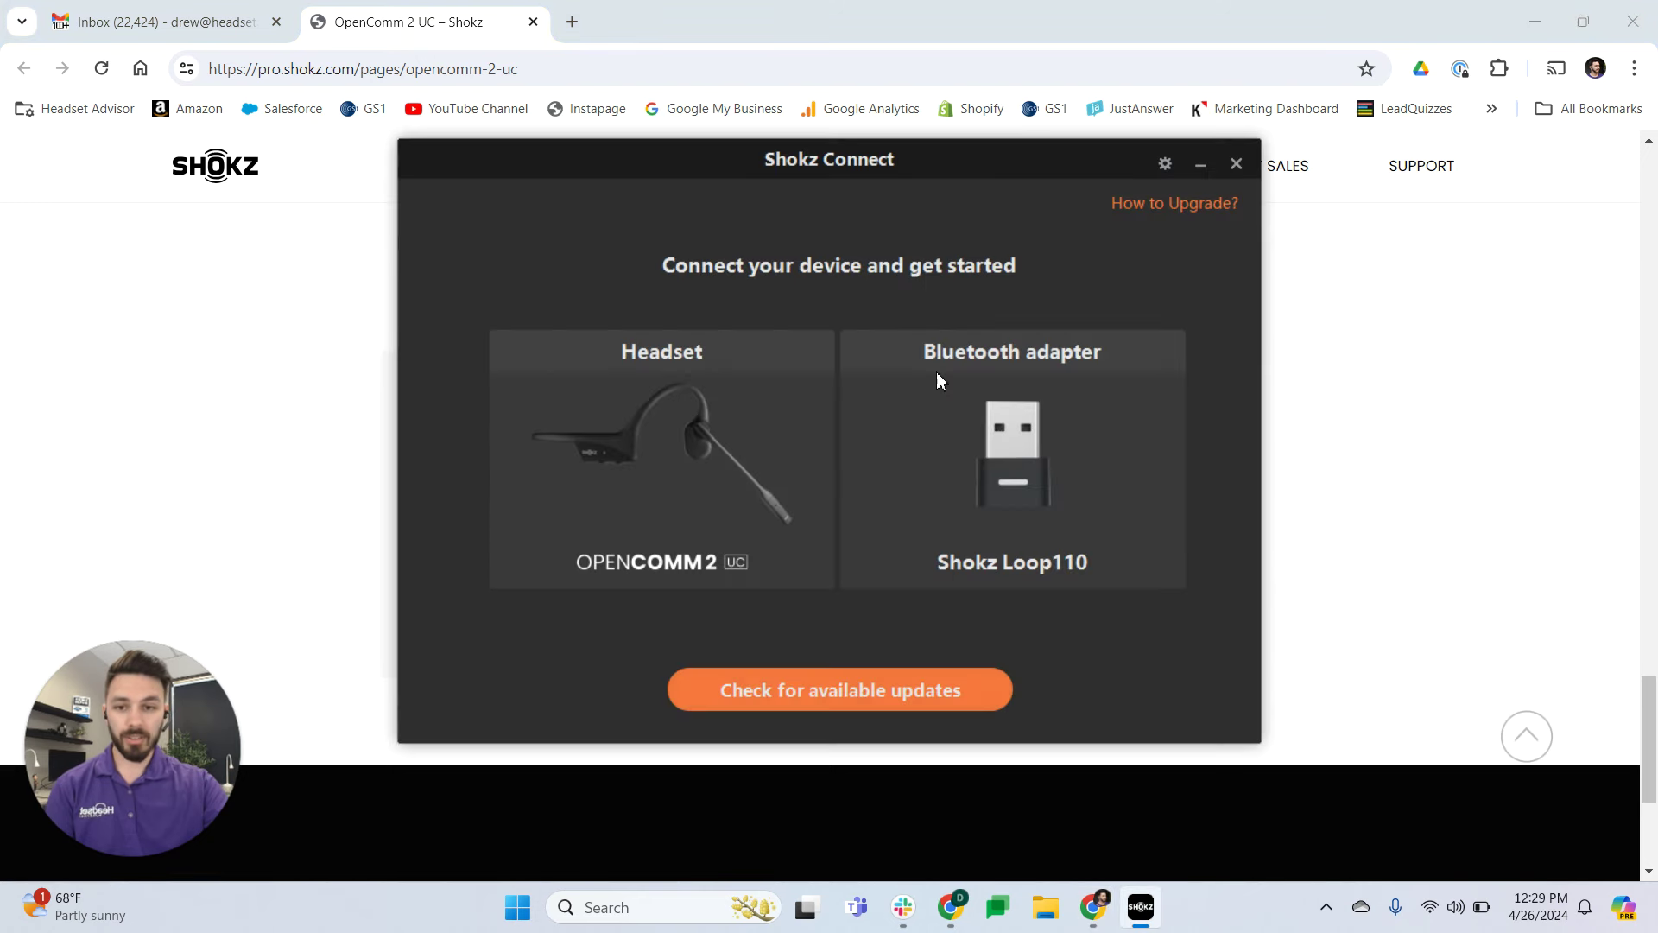
# Step: Check for available firmware, review version 409-27 and continue to the update warning
pyautogui.click(865, 697)
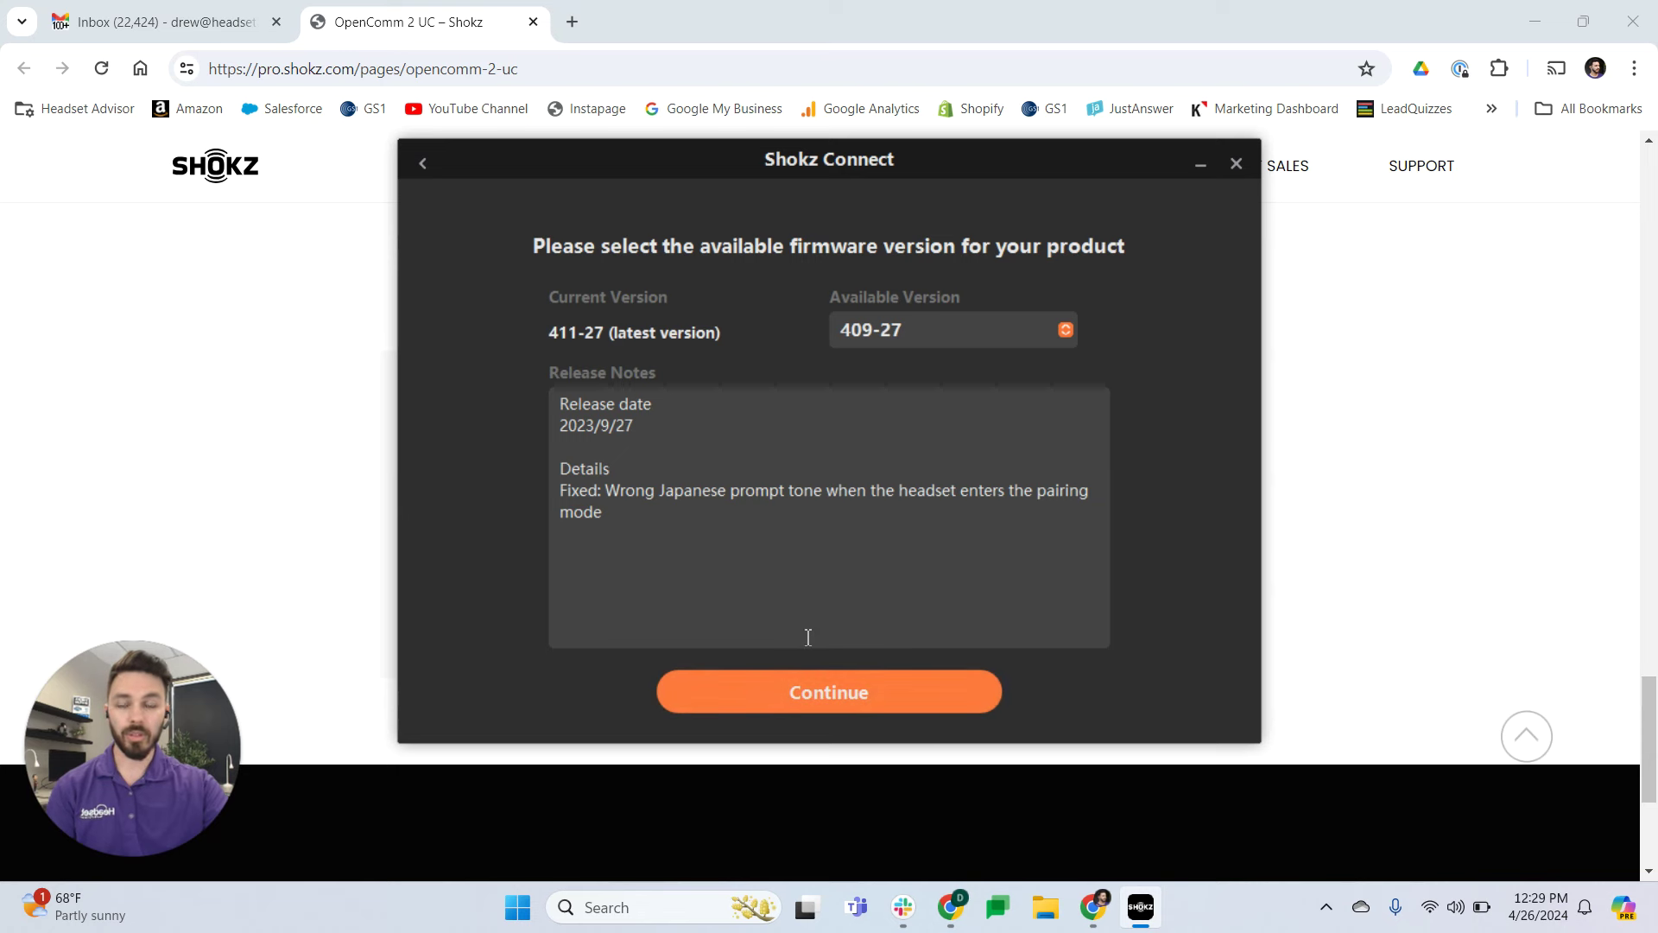
pyautogui.click(868, 692)
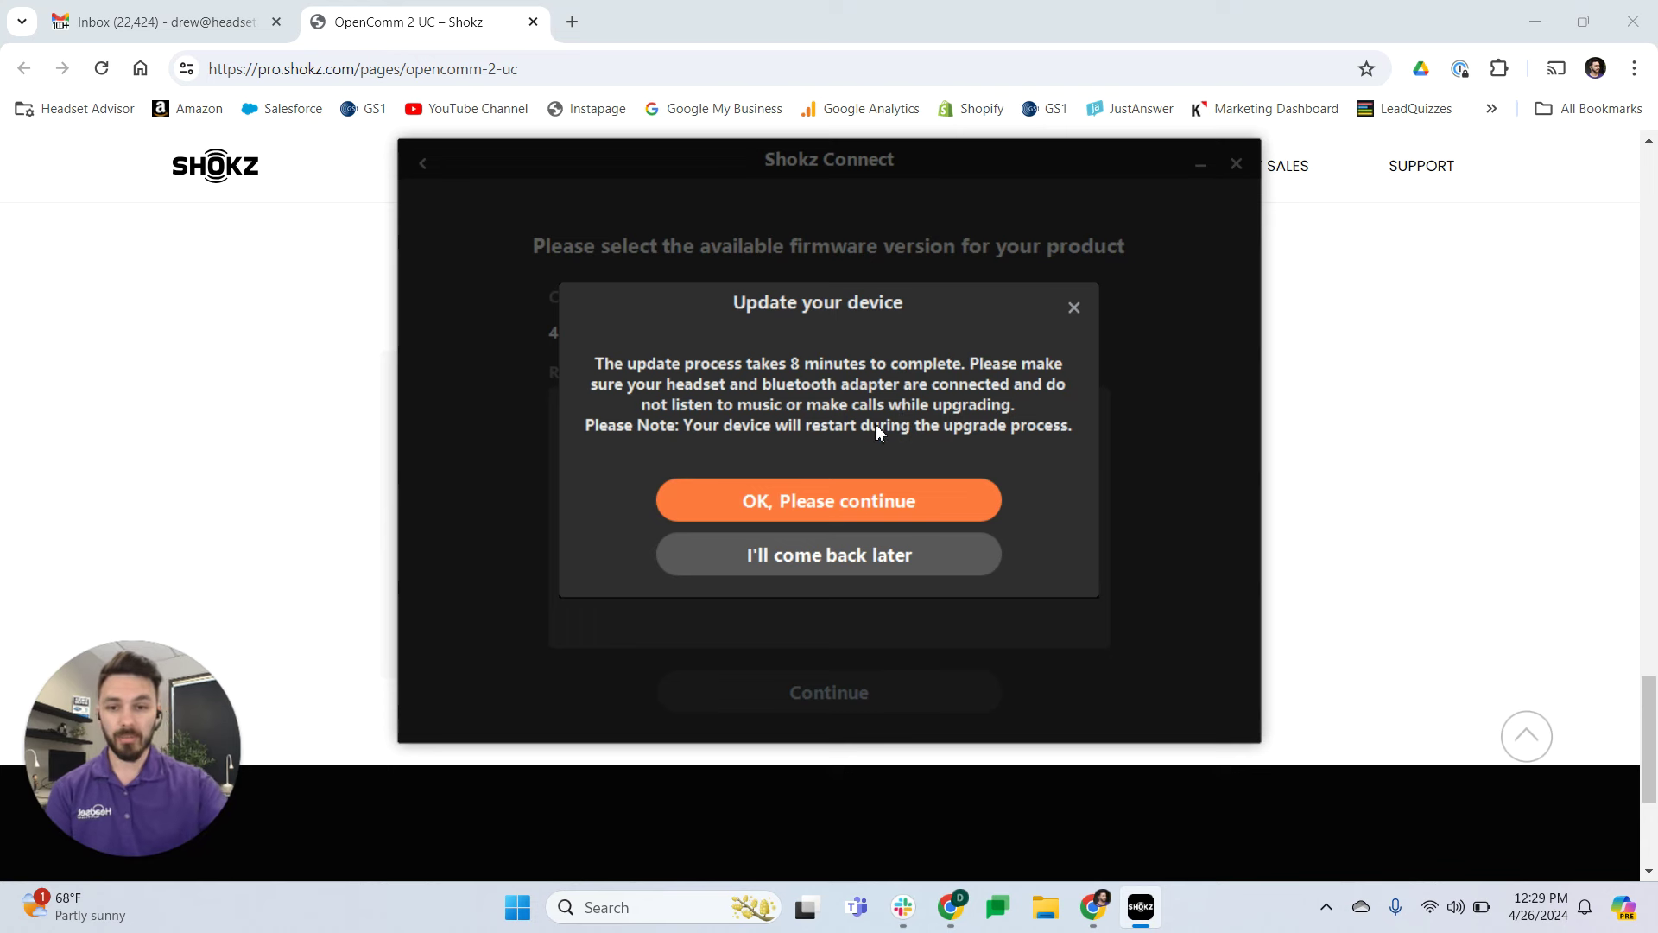
# Step: Confirm 'OK, Please continue' to begin installing firmware on the headset and adapter
pyautogui.click(860, 495)
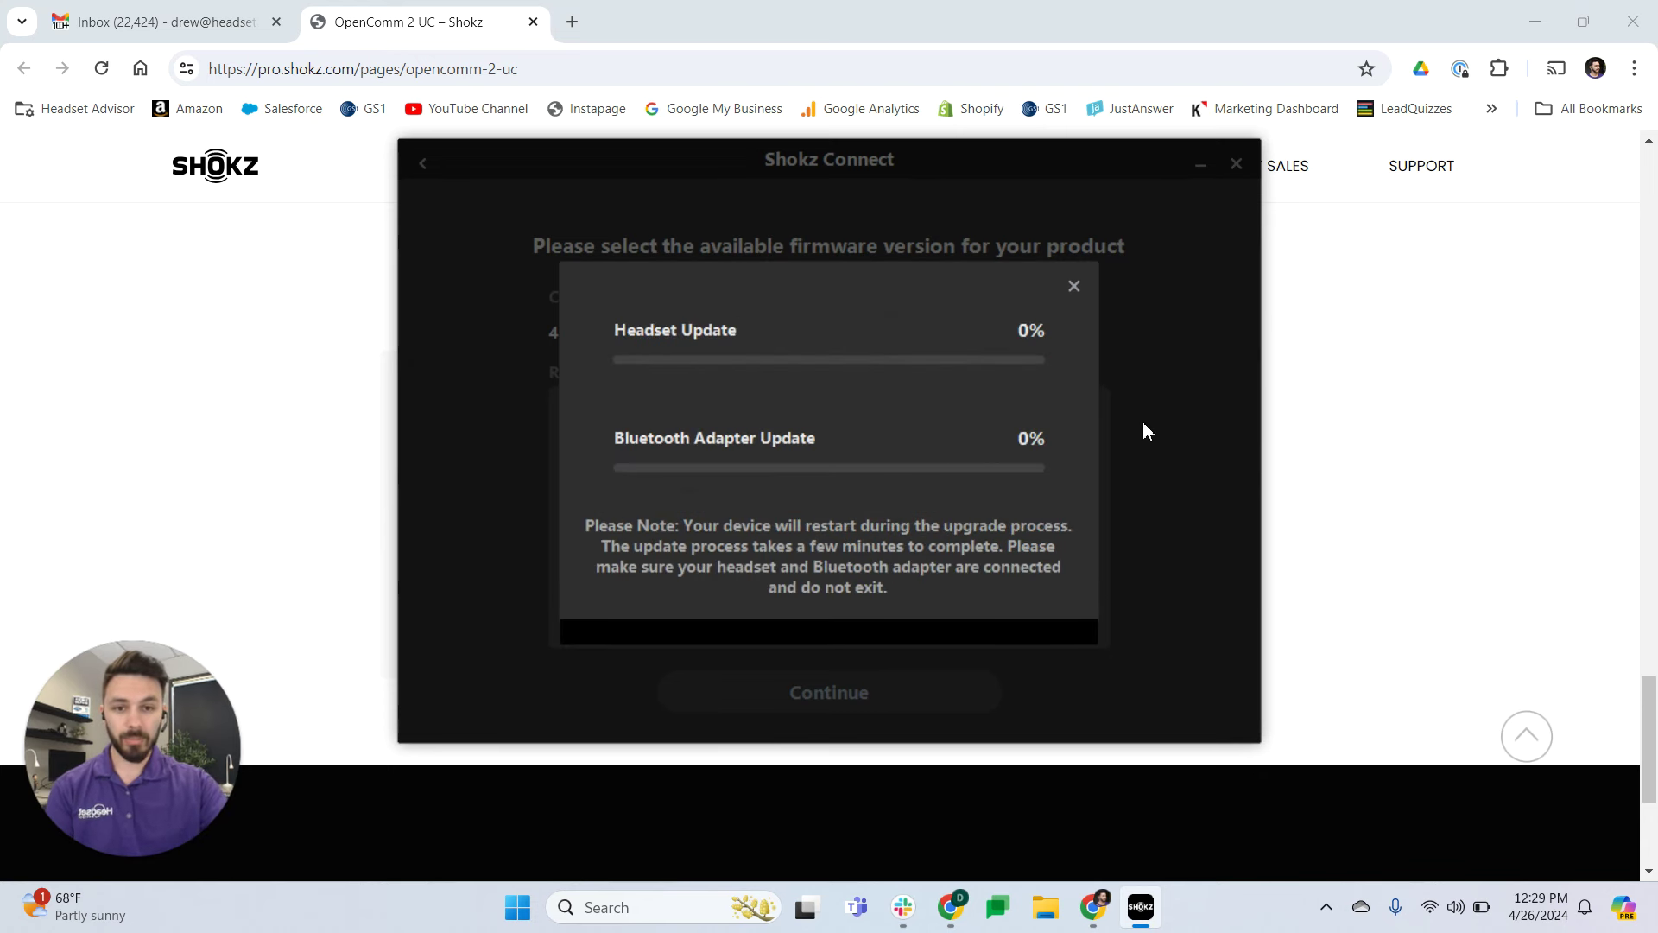